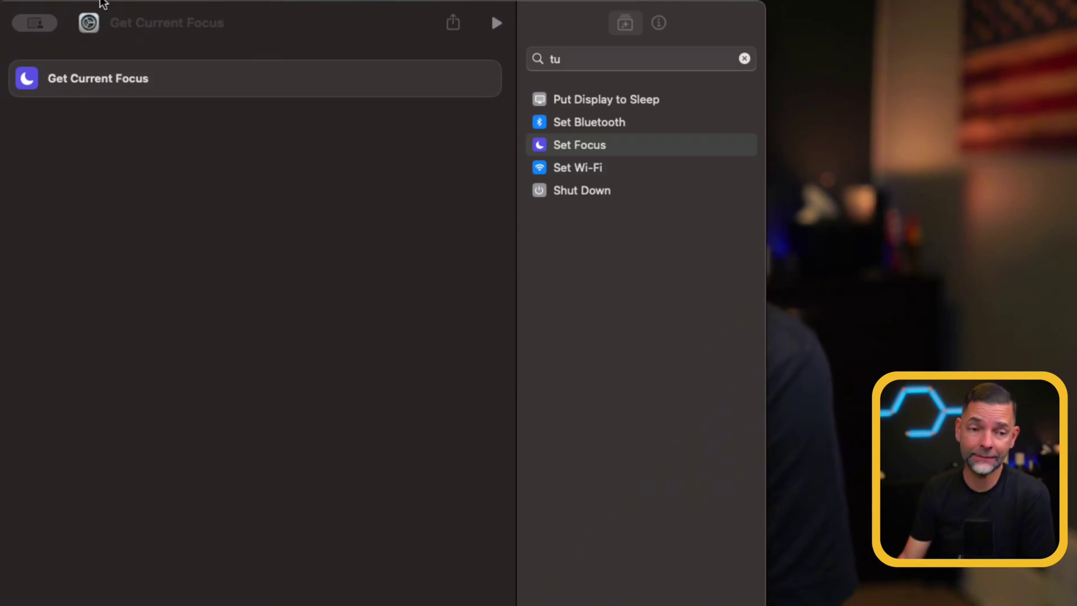
Clear the action search and delete the existing Get Current Focus action
click(272, 28)
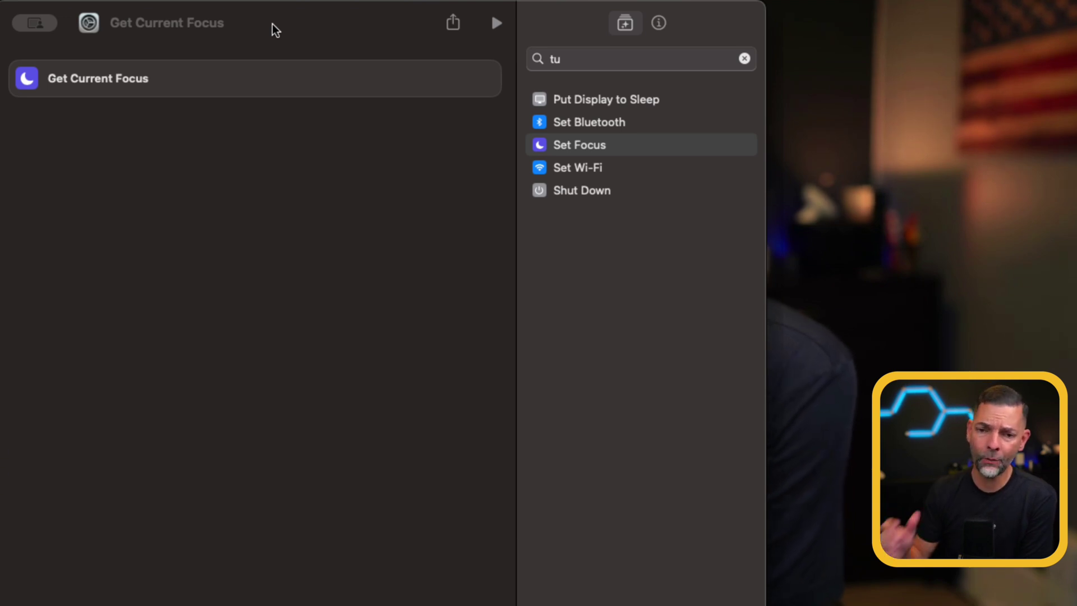
click(744, 58)
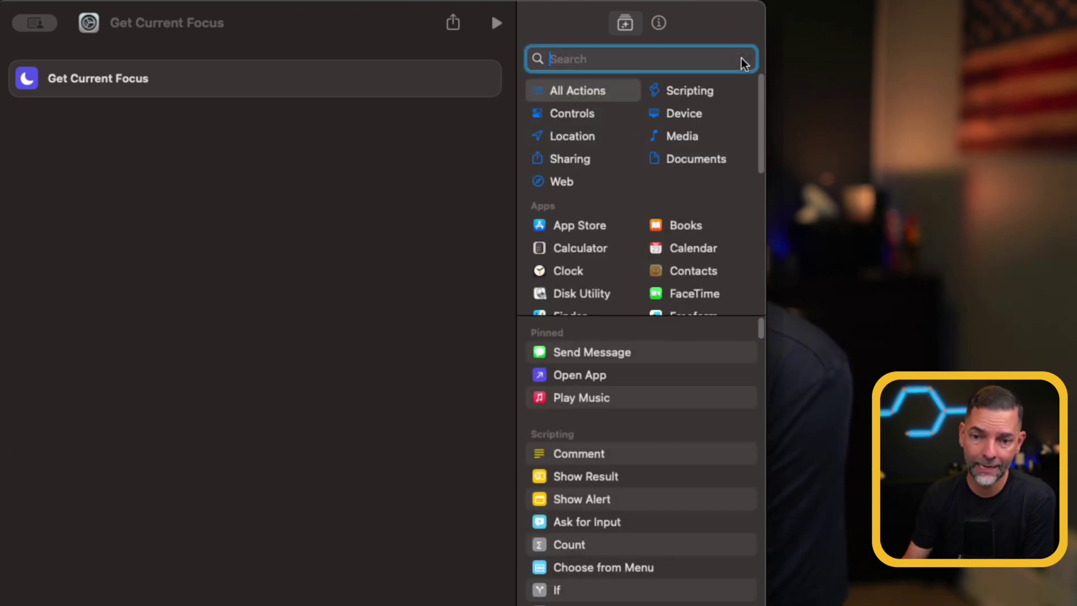
click(481, 79)
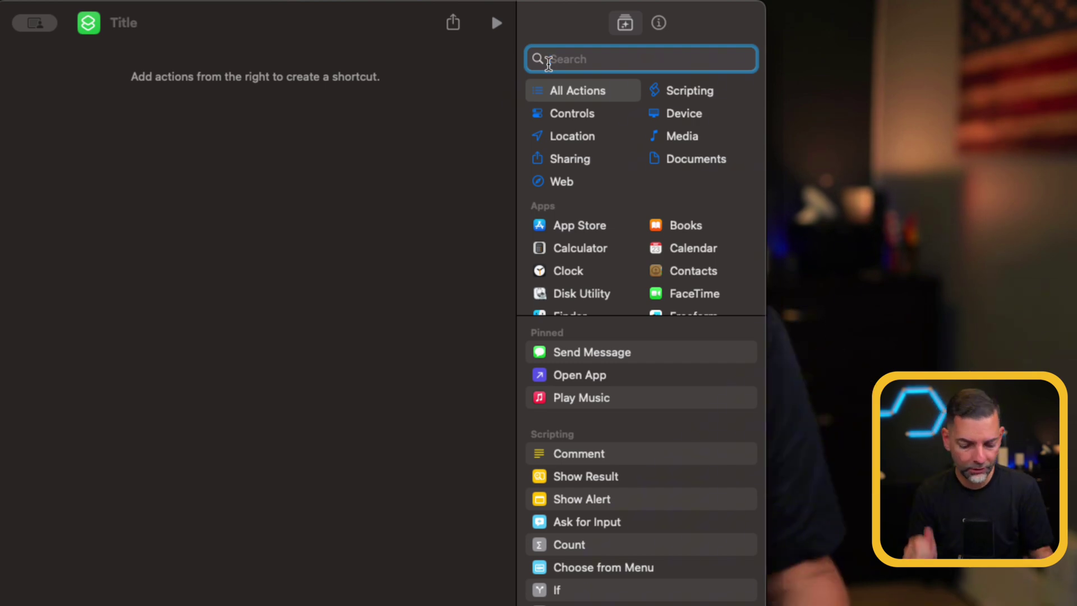
Search 'focus' and add Get Current Focus as the shortcut's only action
text(focus)
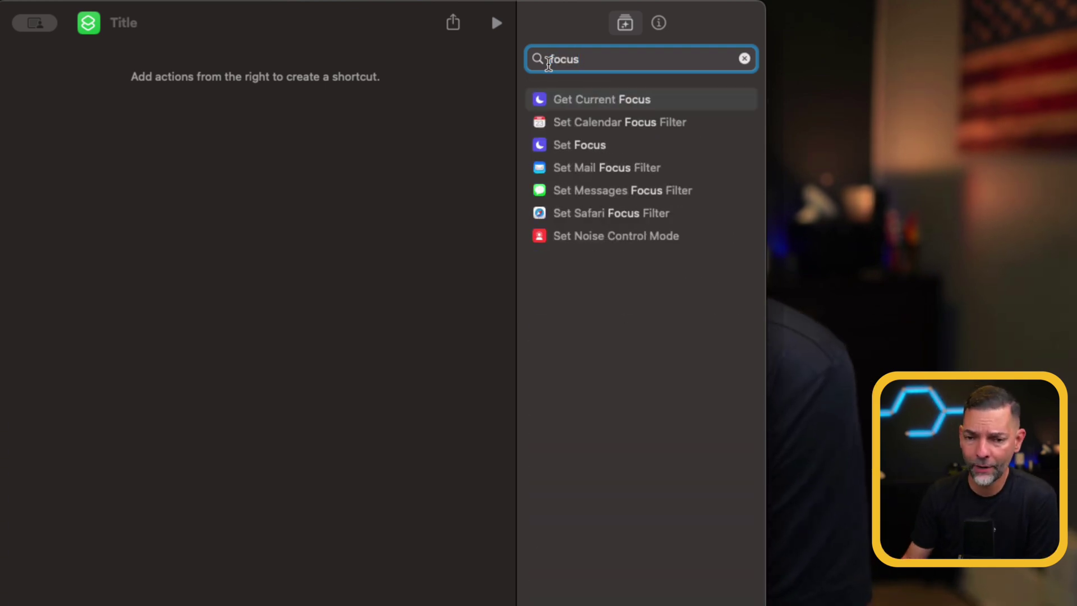
click(566, 101)
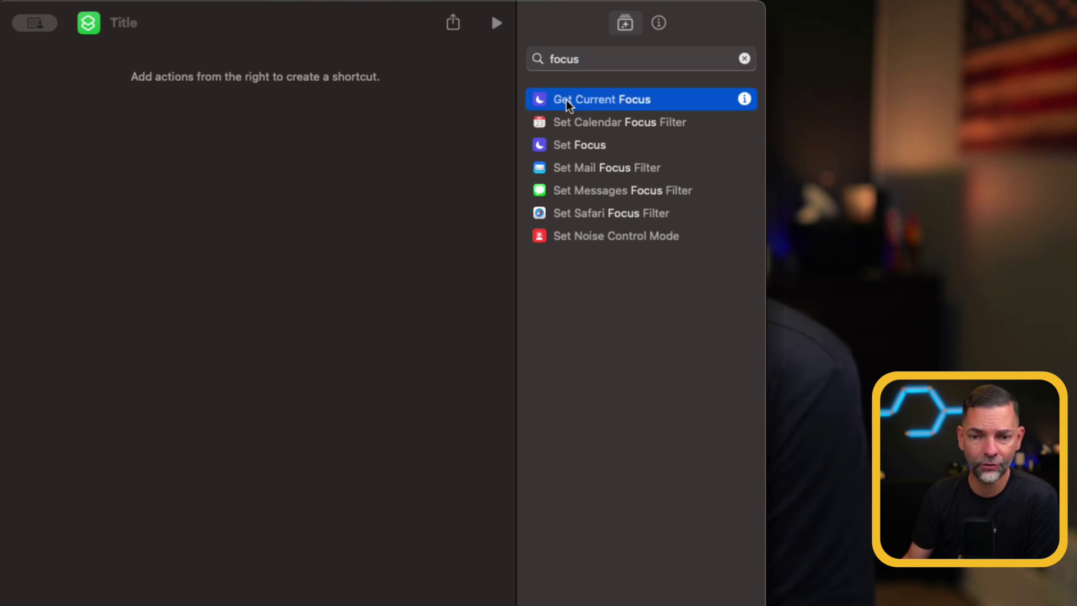
drag(566, 99, 167, 104)
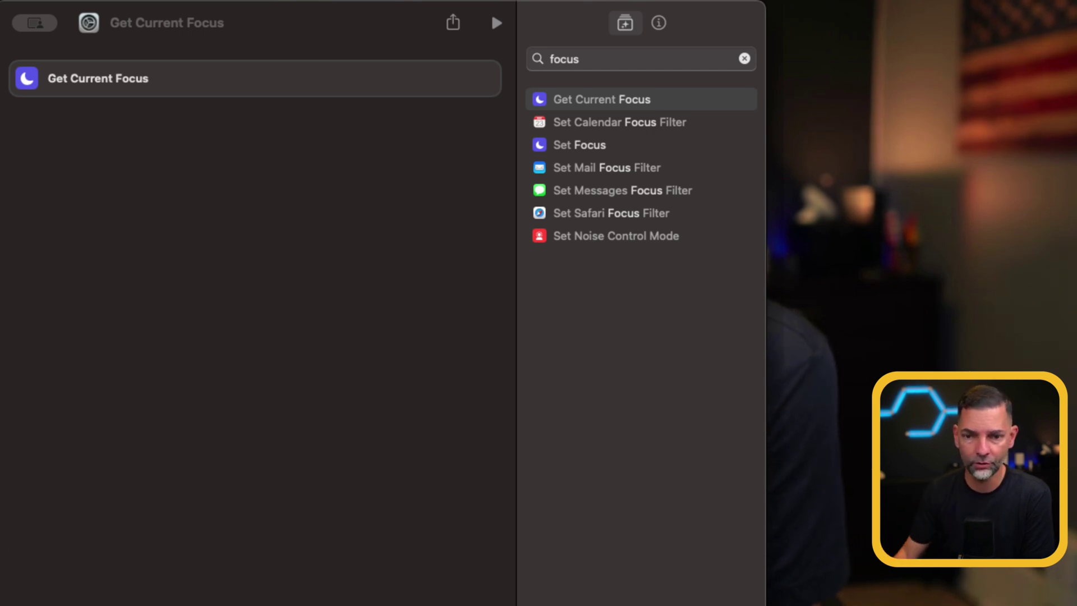
Search 'if' and place an If block below Get Current Focus
click(582, 62)
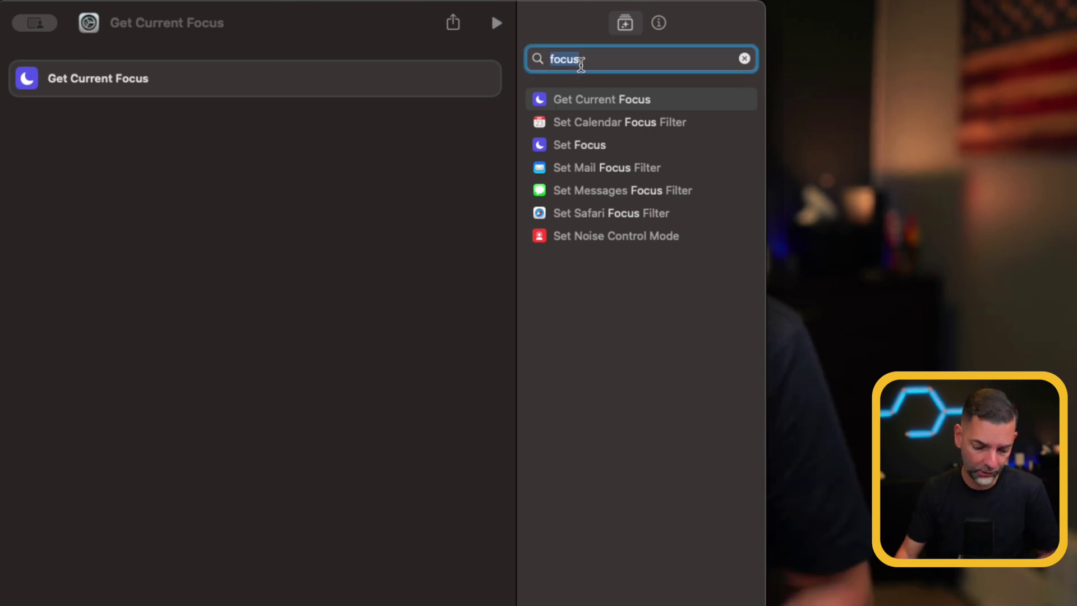
text(if)
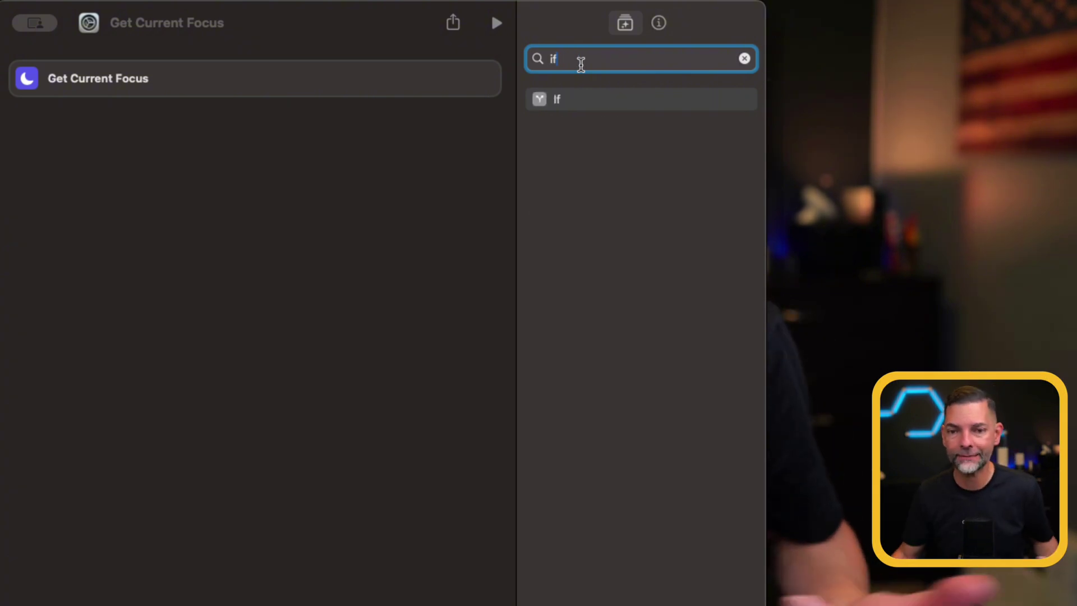
drag(574, 100, 24, 116)
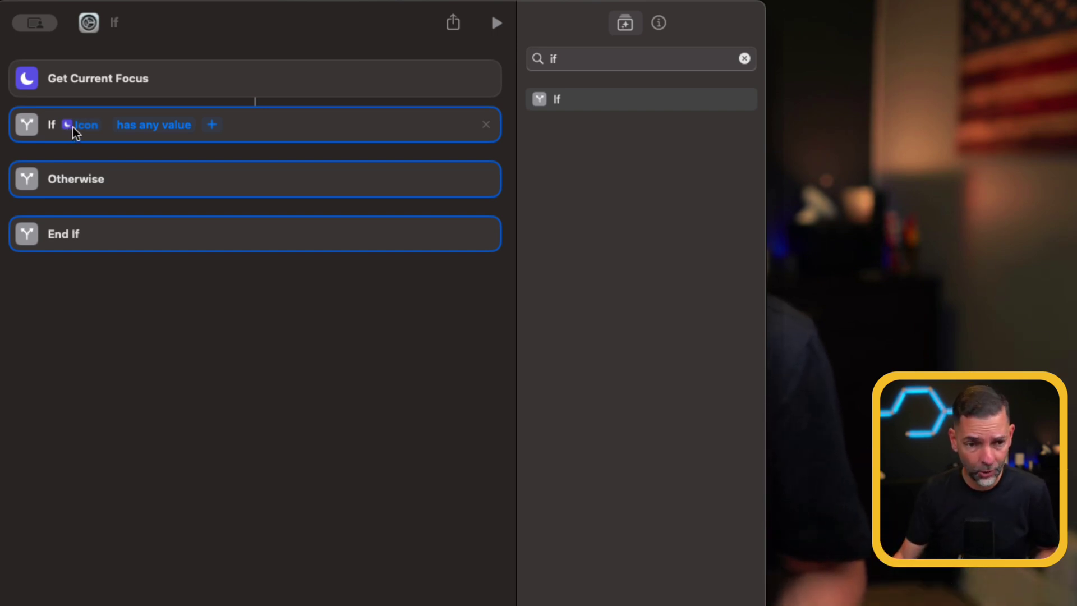
Make the If condition test whether the Focus Name is 'Morning'
click(73, 127)
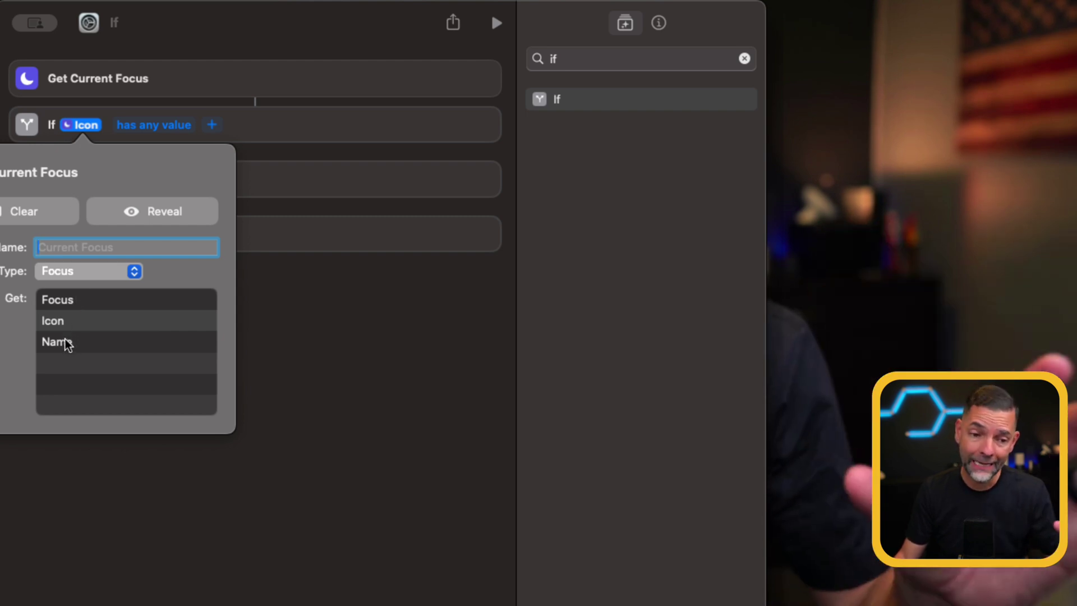
click(65, 340)
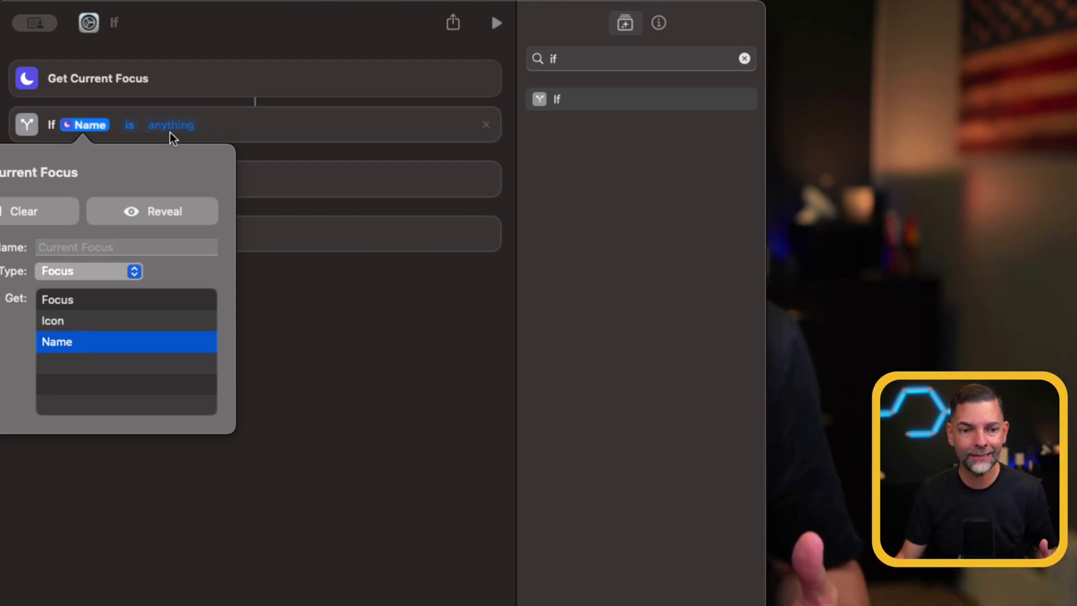
click(172, 126)
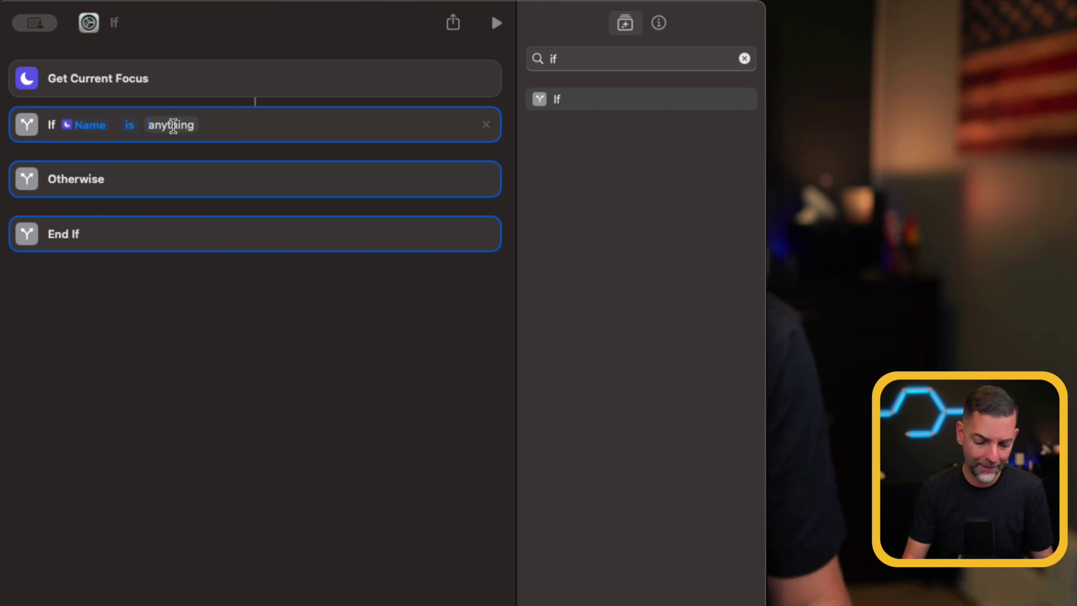
text(Morning)
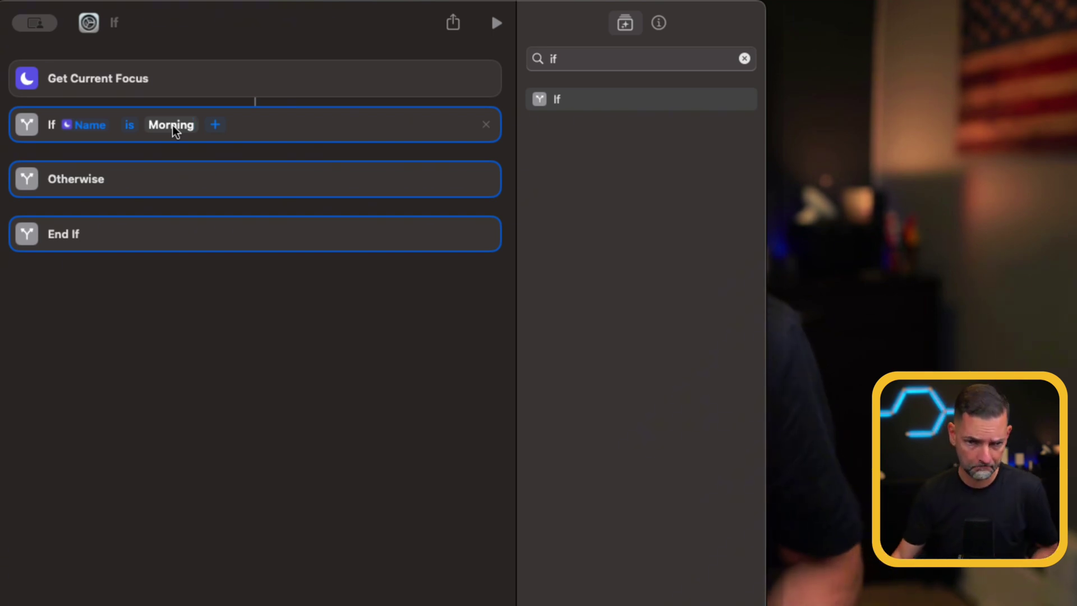
click(281, 307)
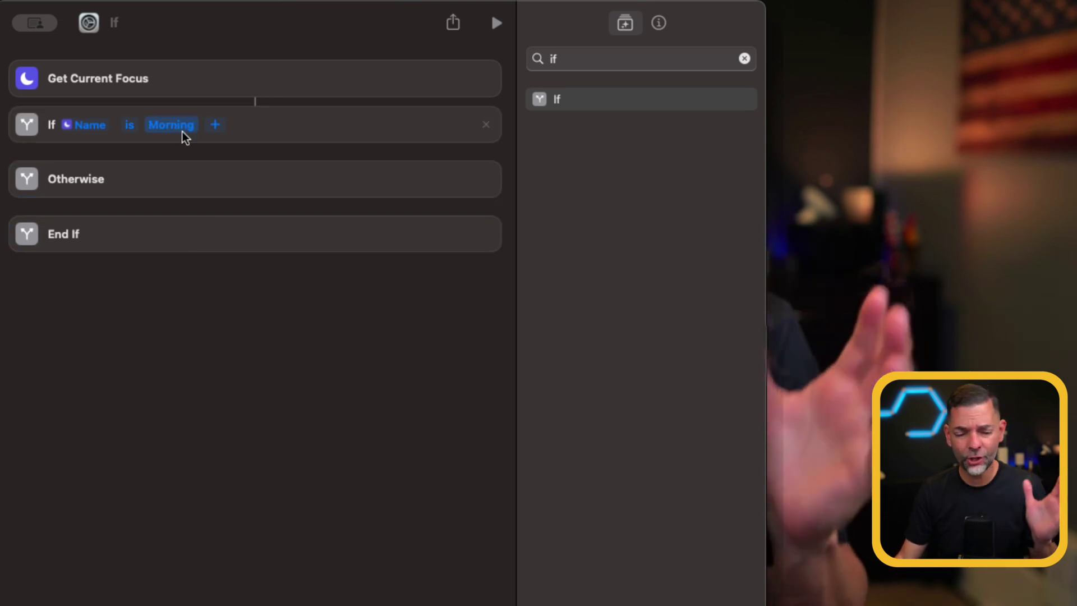
Undo the If block and delete the Get Current Focus action
key(super+z)
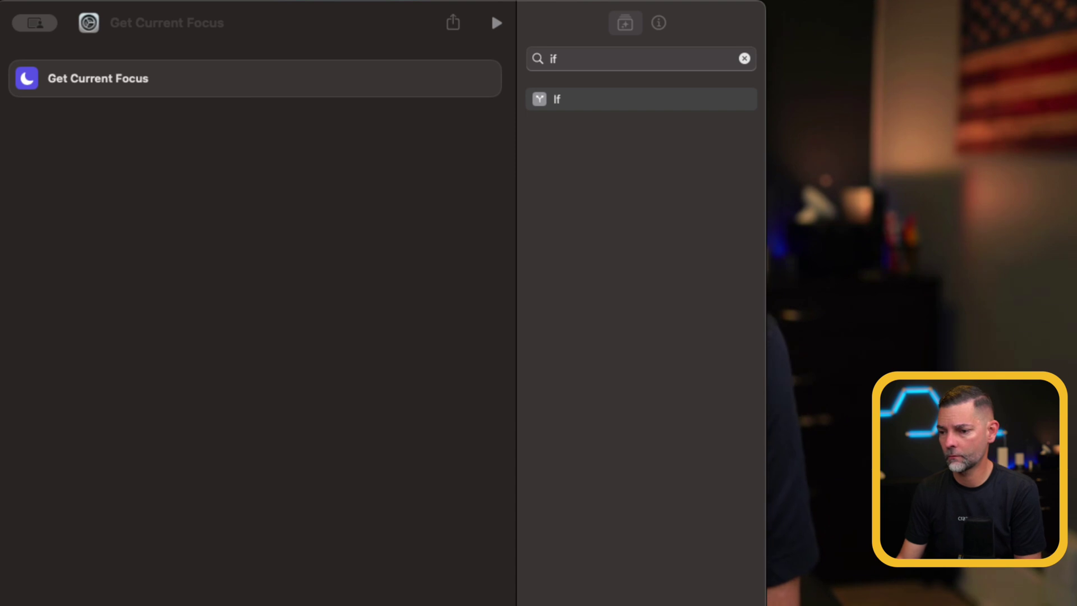
click(487, 83)
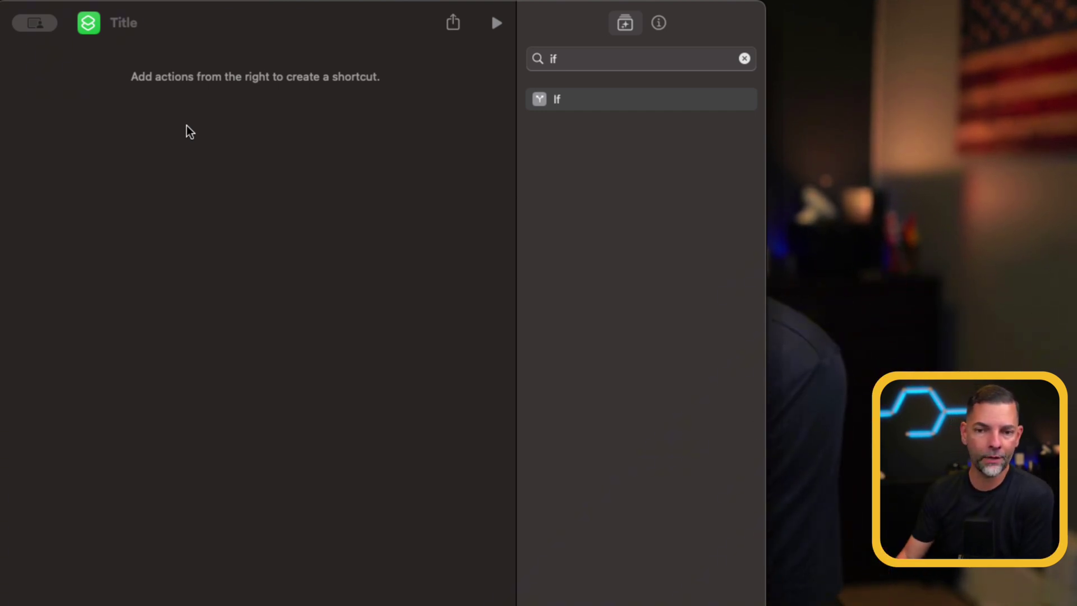
Search 'foc' and add Get Current Focus back into the empty shortcut
click(744, 59)
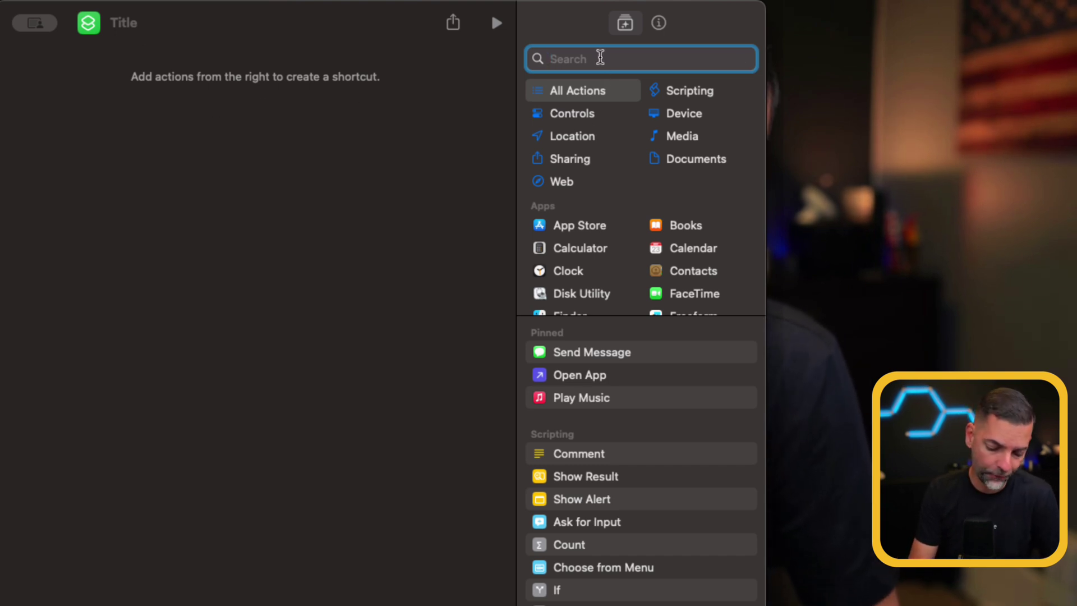
text(foc)
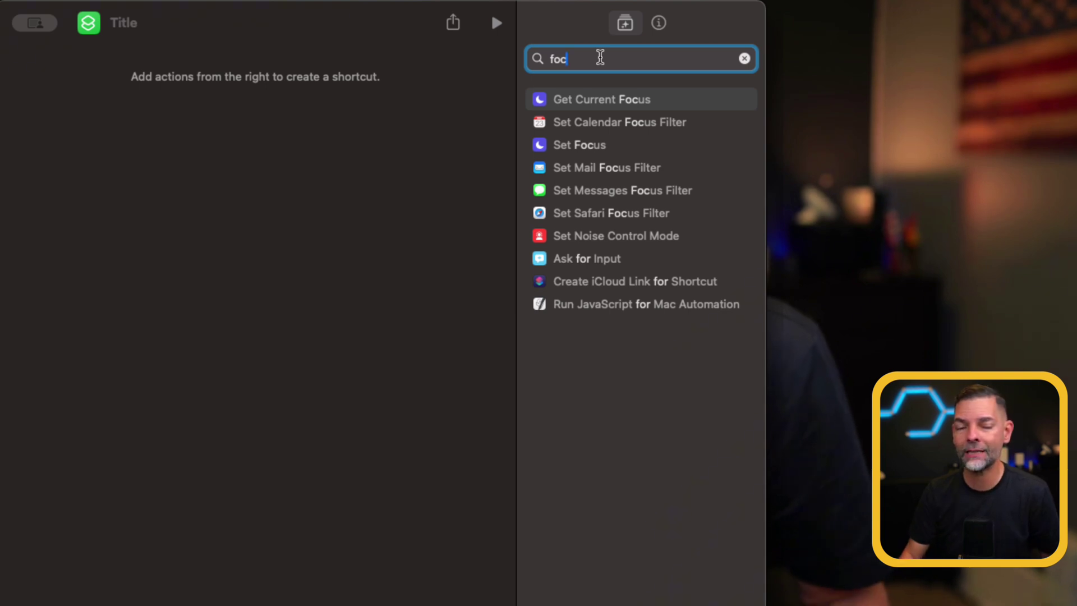
click(601, 98)
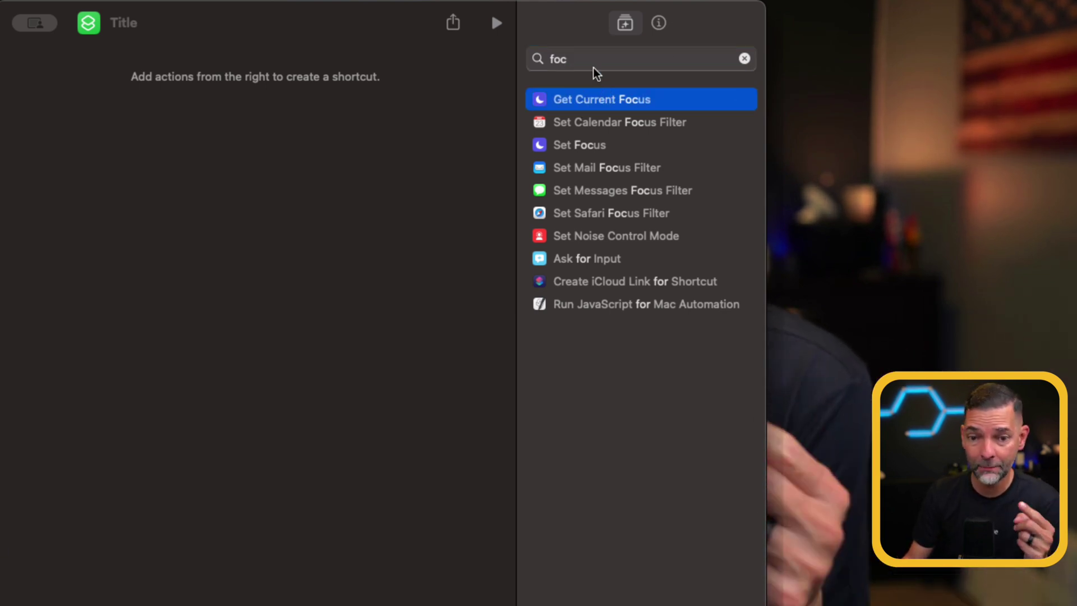
drag(591, 99, 143, 113)
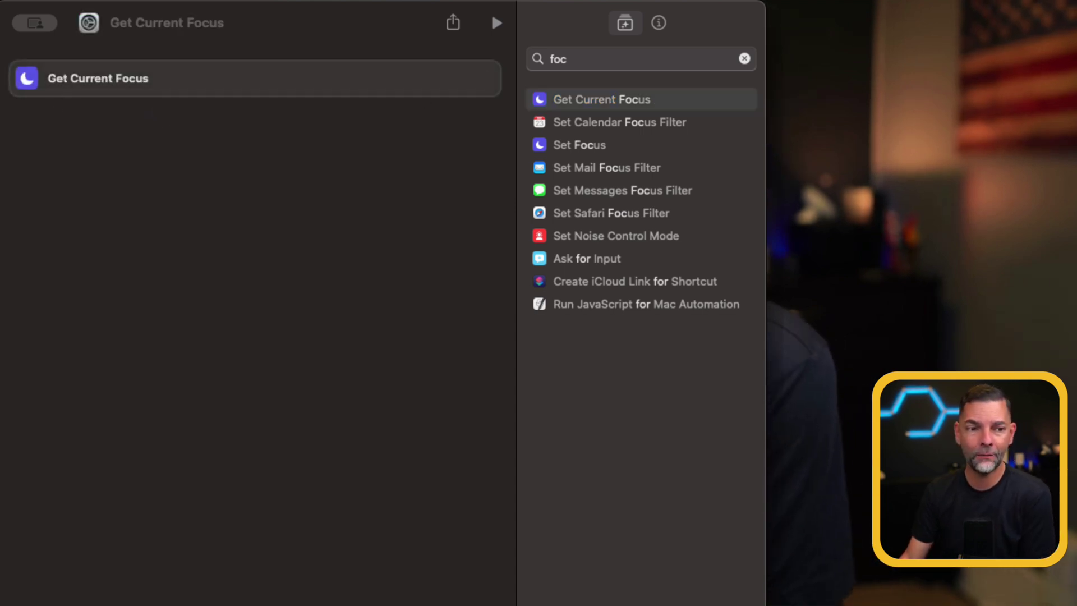
click(308, 176)
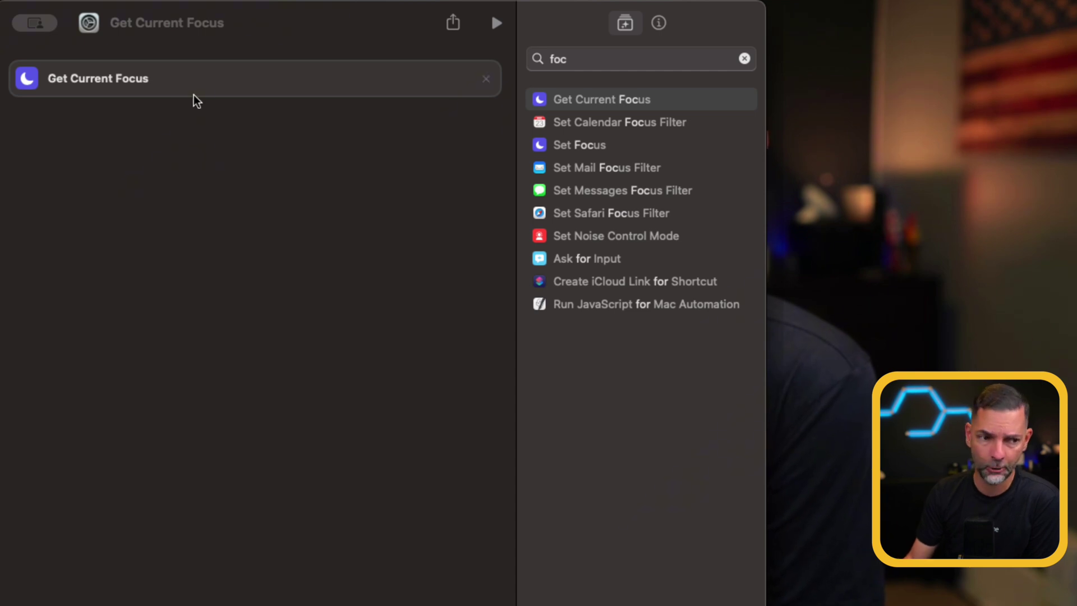
click(604, 56)
Replace the search with 'if' and drop an If block below Get Current Focus
key(super+a)
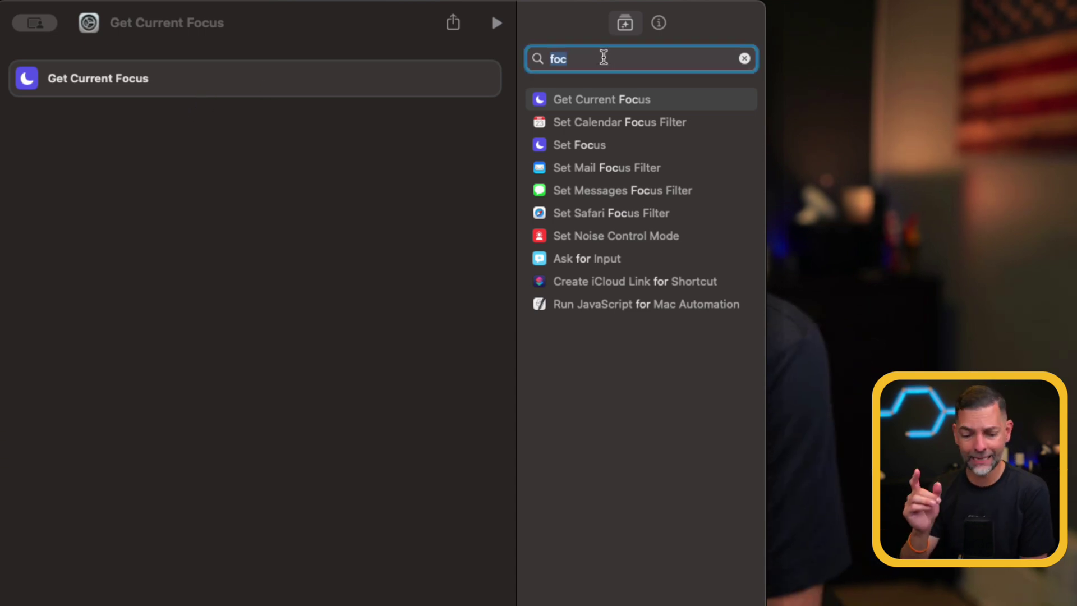
text(if)
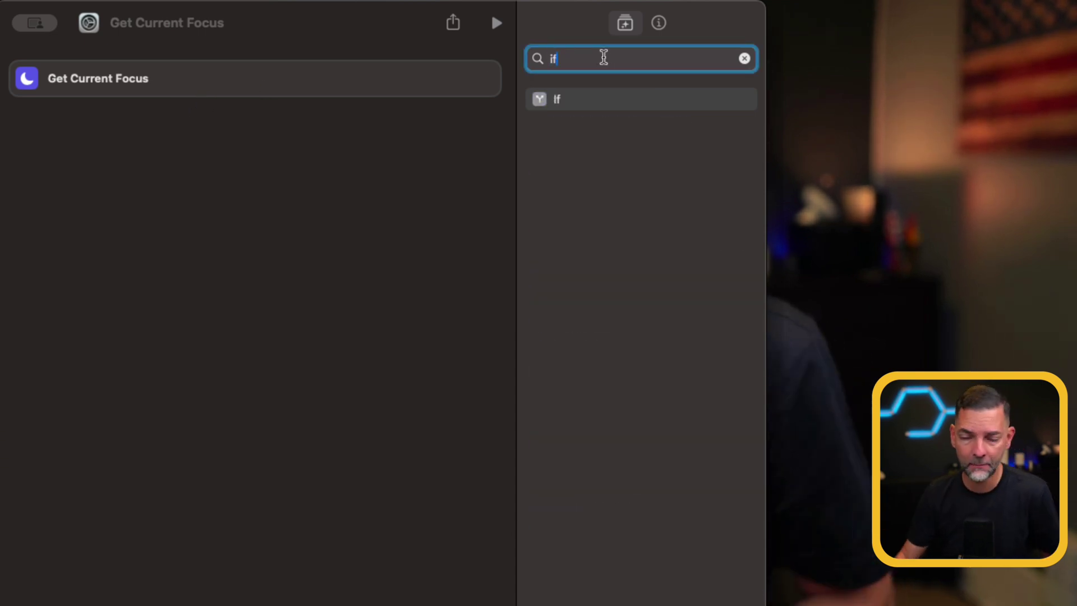
drag(574, 98, 56, 144)
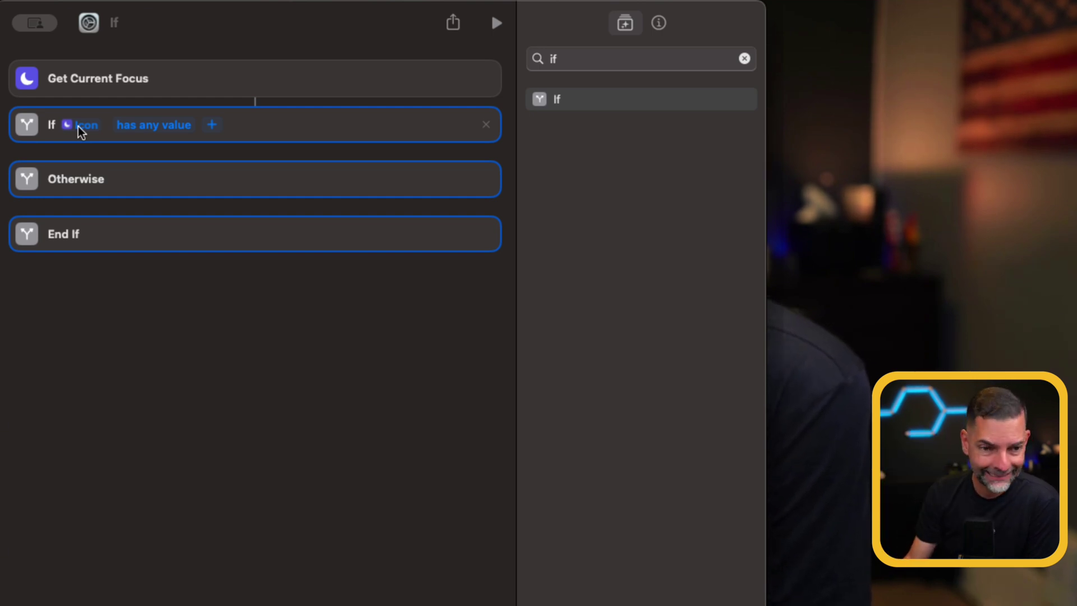
Change the If to test the whole Current Focus with 'does not have any value'
click(79, 125)
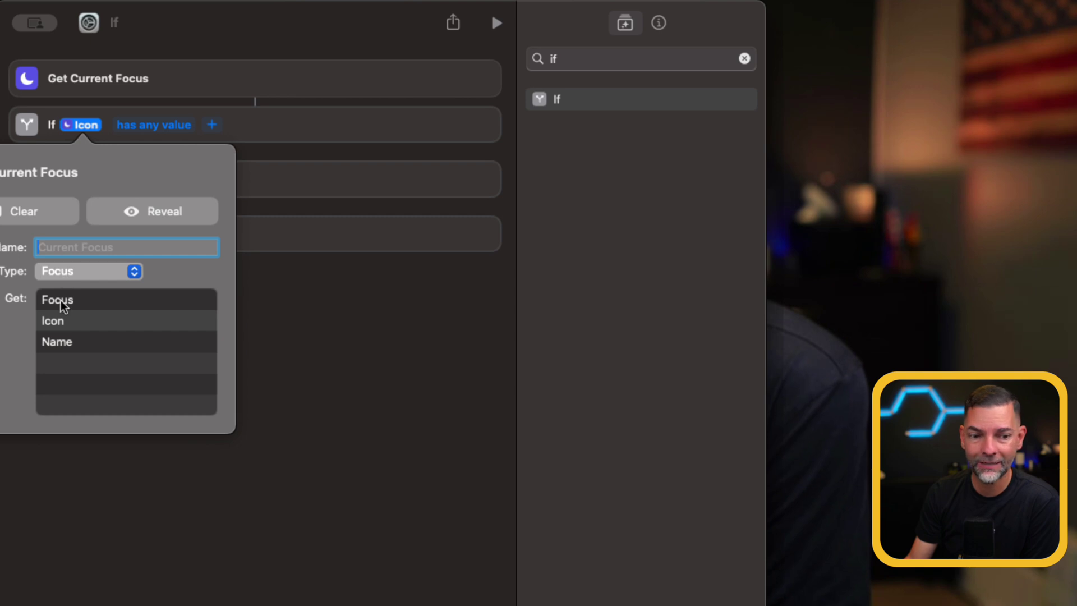
click(60, 300)
click(350, 266)
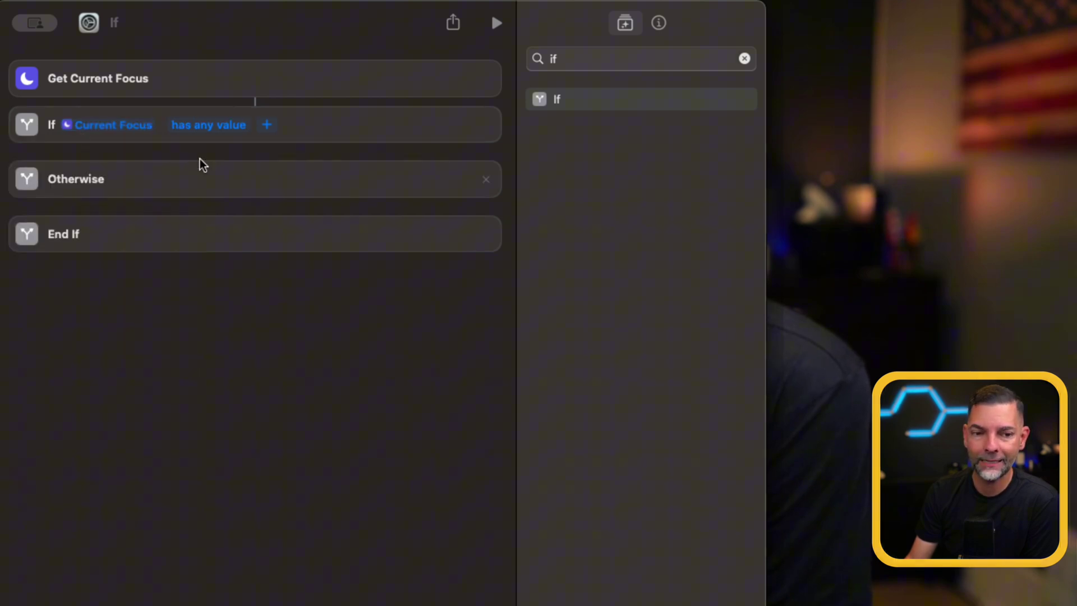
click(222, 126)
click(223, 143)
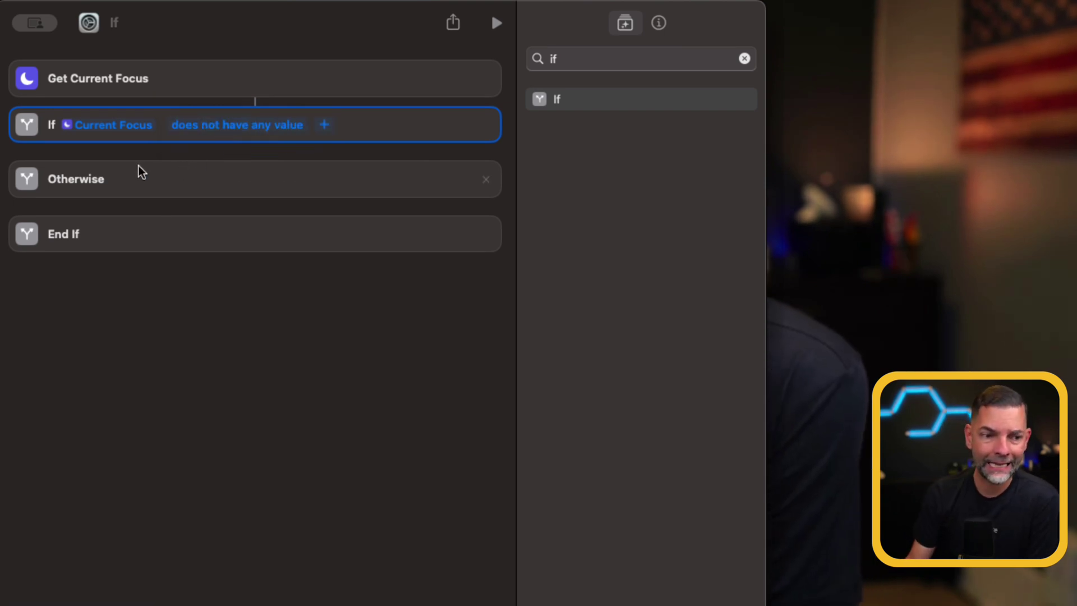
click(598, 54)
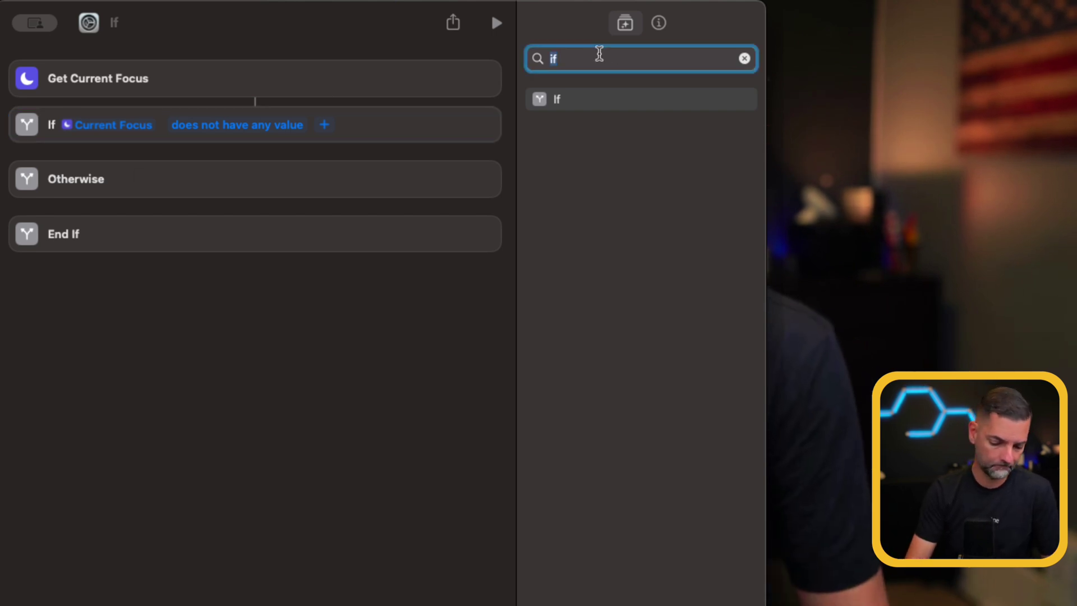
Add a Set Focus action in the first If branch targeting the Morning focus
text(foc)
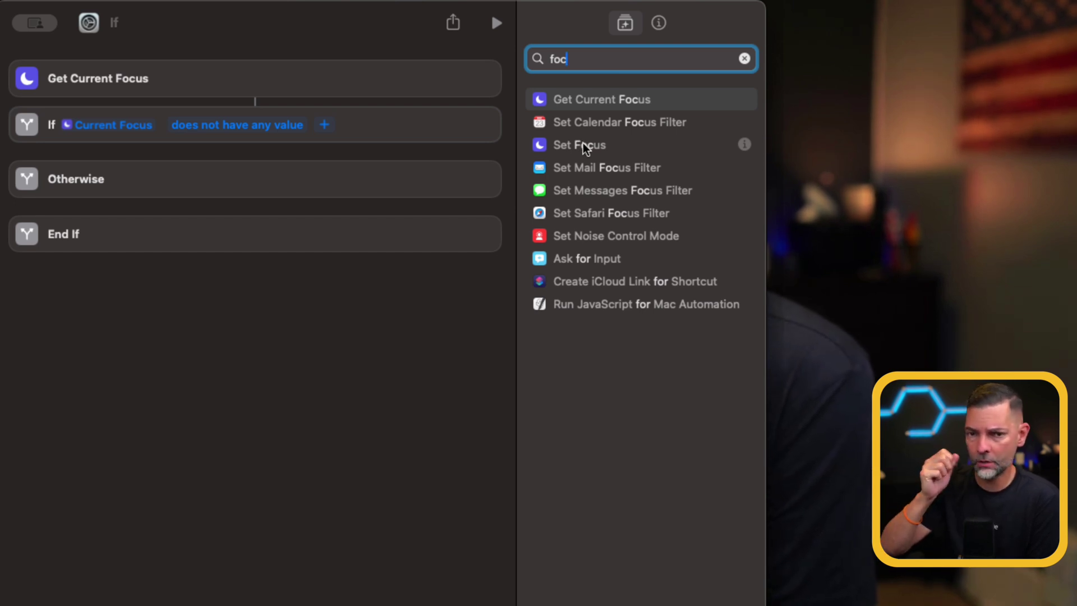
drag(583, 143, 99, 178)
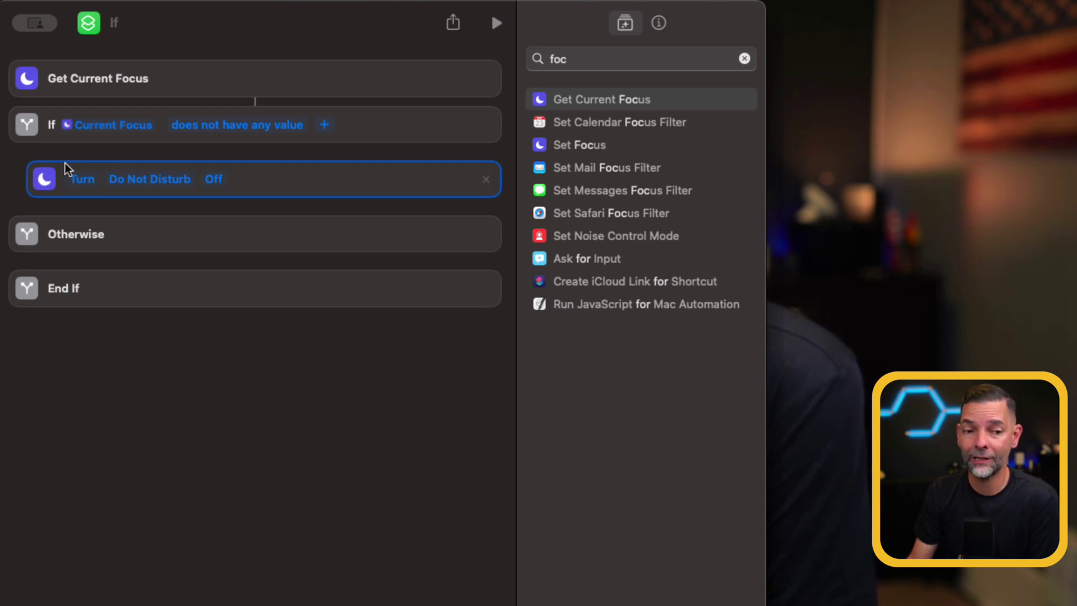
click(154, 181)
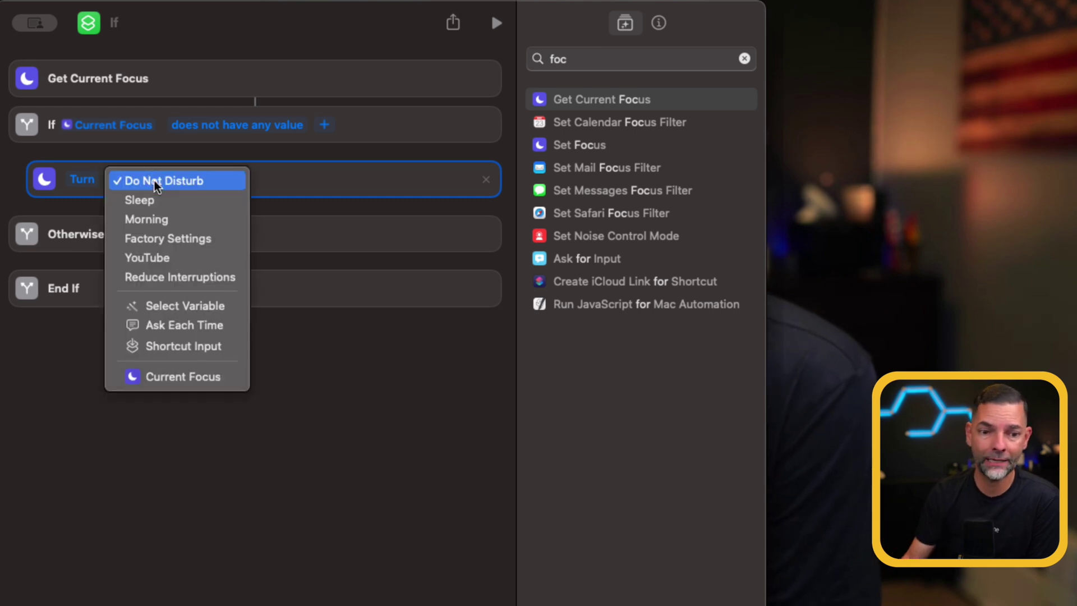
click(160, 223)
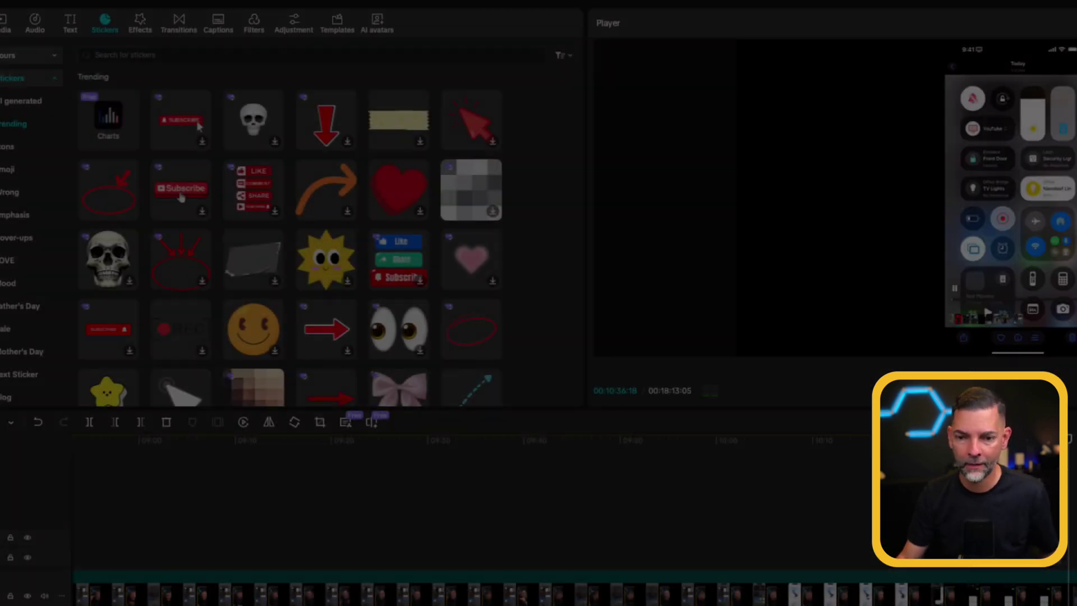
Cancel the CapCut video export
click(1050, 582)
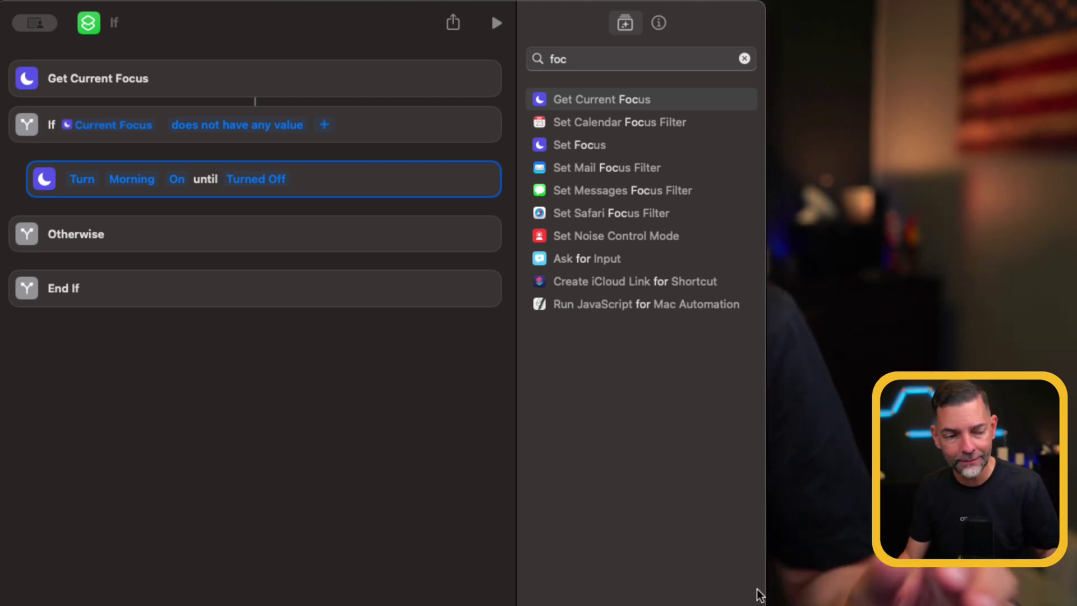
Search 'if' and place a nested If block inside the Otherwise branch
mouse_move(752, 190)
click(613, 61)
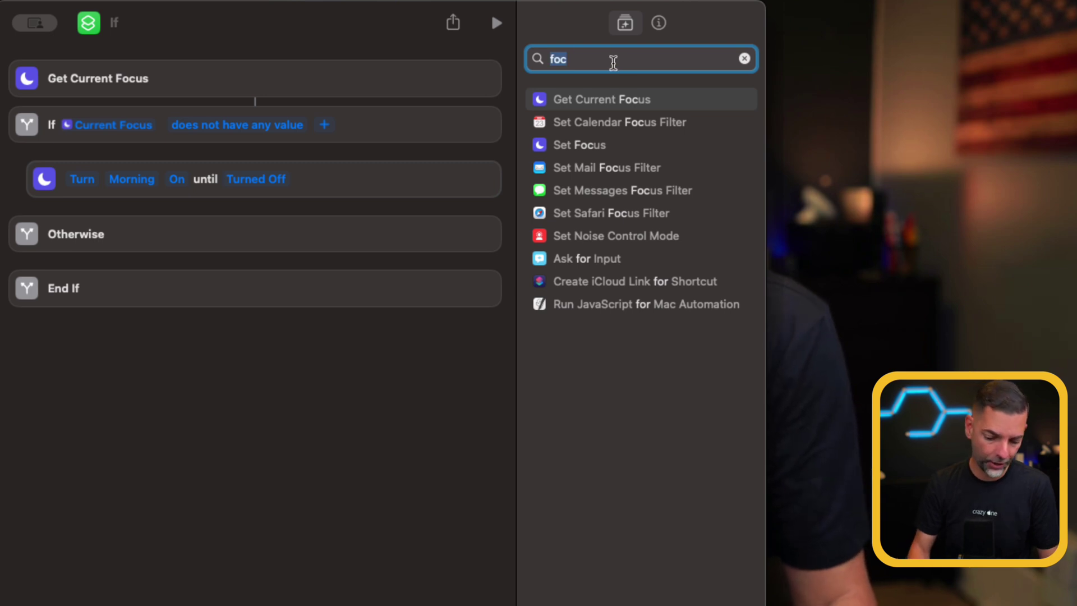
text(if)
mouse_move(606, 98)
drag(605, 99, 76, 289)
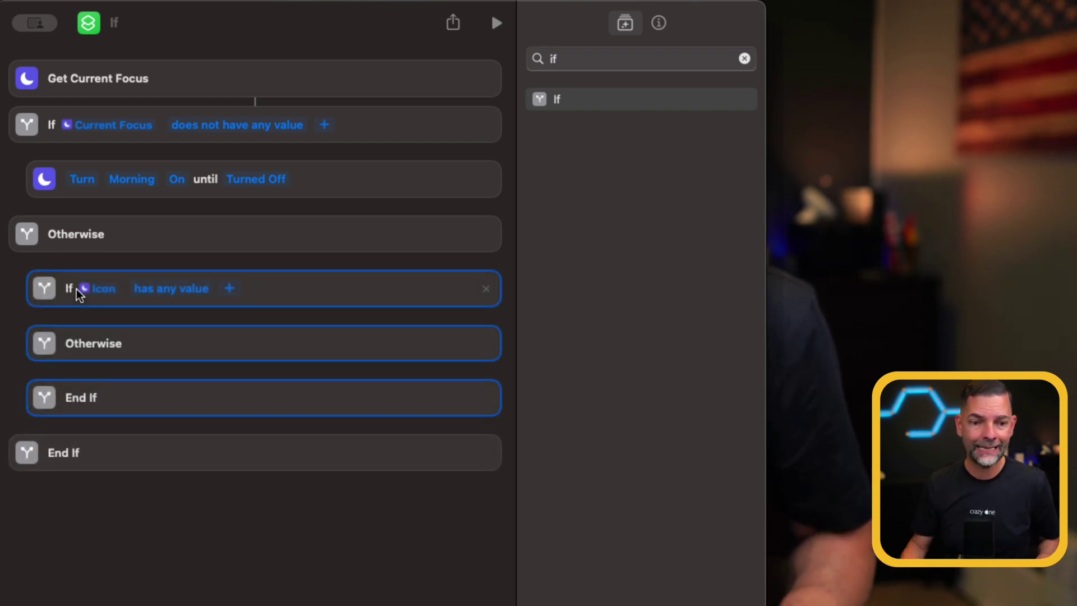
Set the nested condition to test whether the Focus Name is 'Morni'
click(96, 288)
click(86, 176)
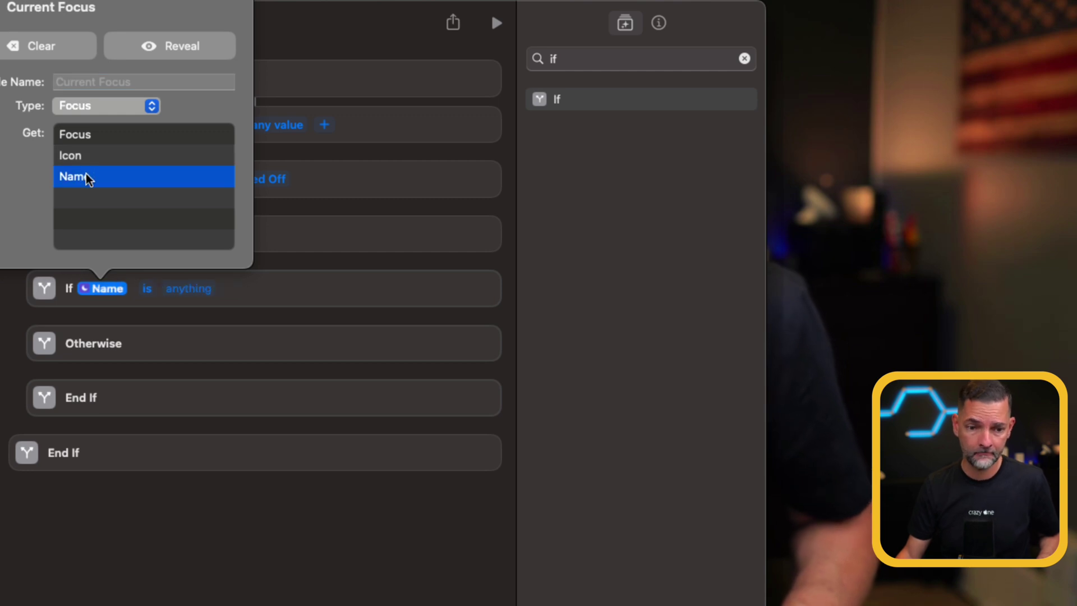
click(309, 326)
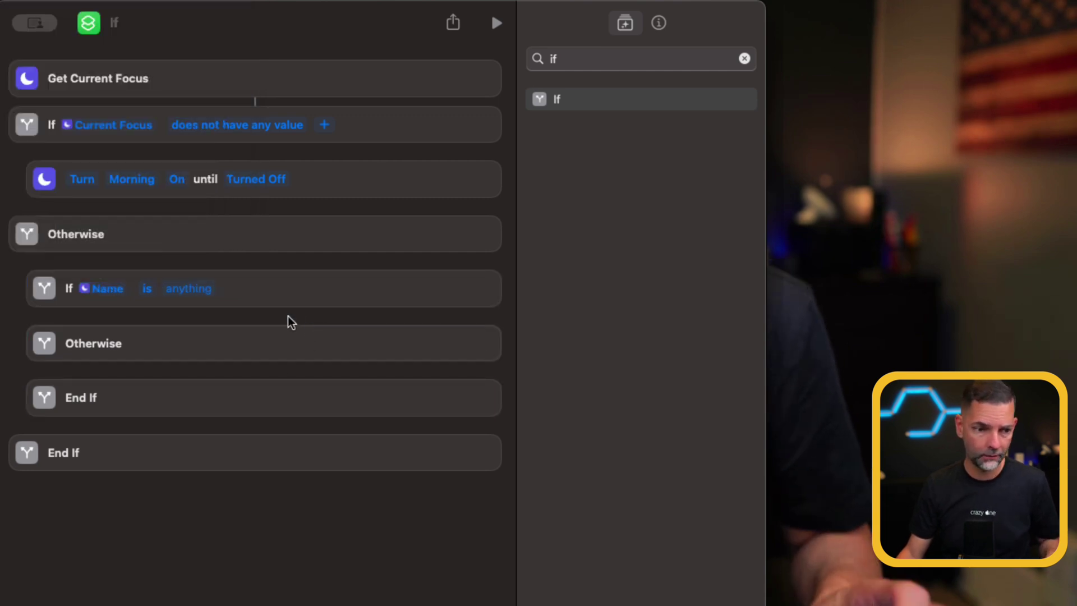
click(203, 288)
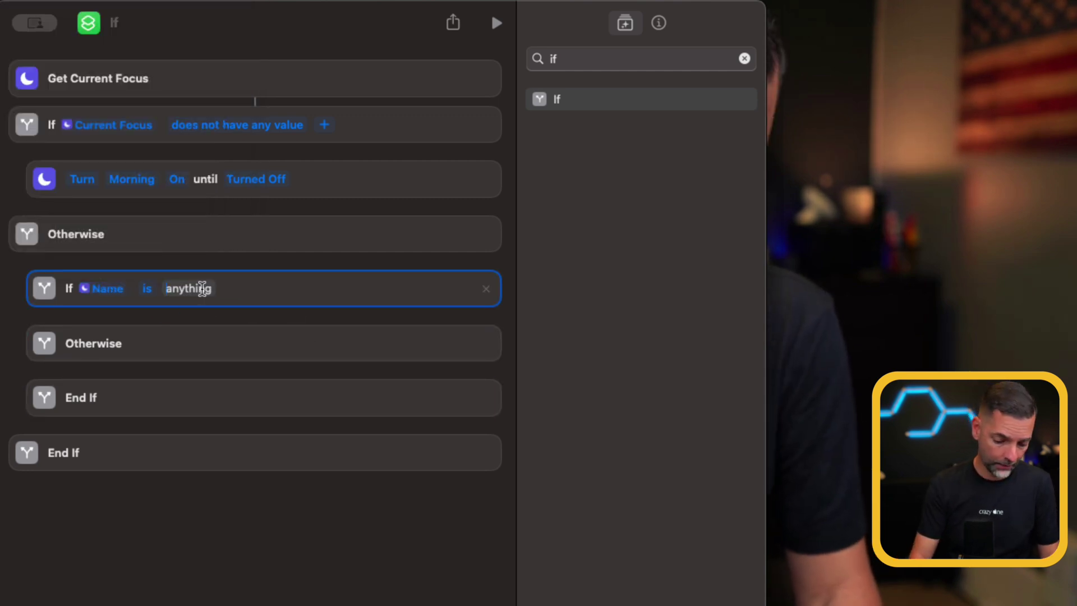
text(Morning)
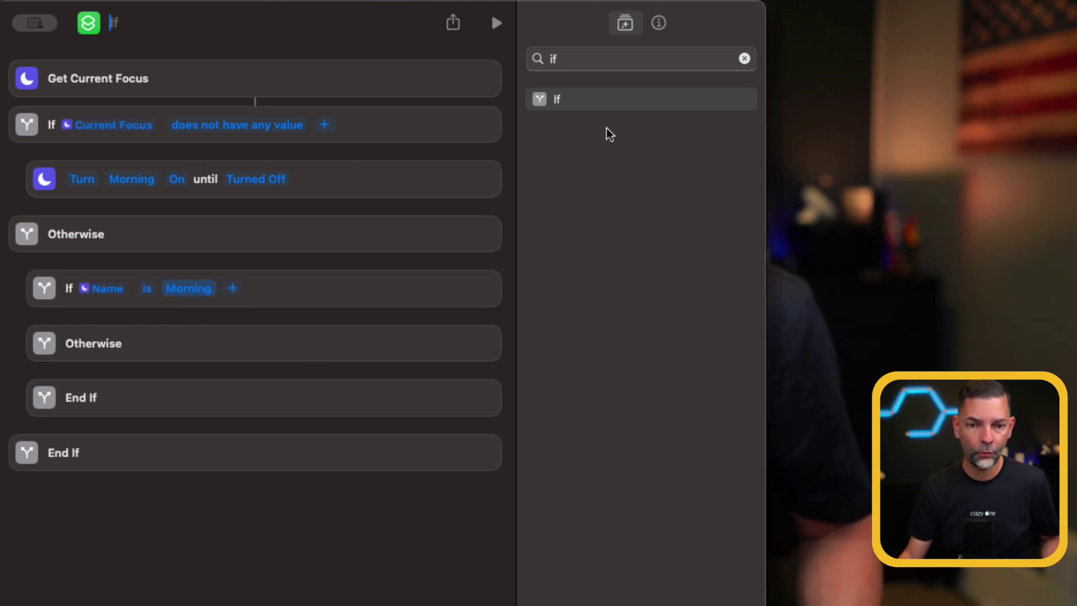
Search 'focus' and drop a Set Focus action inside the nested Morning branch
click(601, 59)
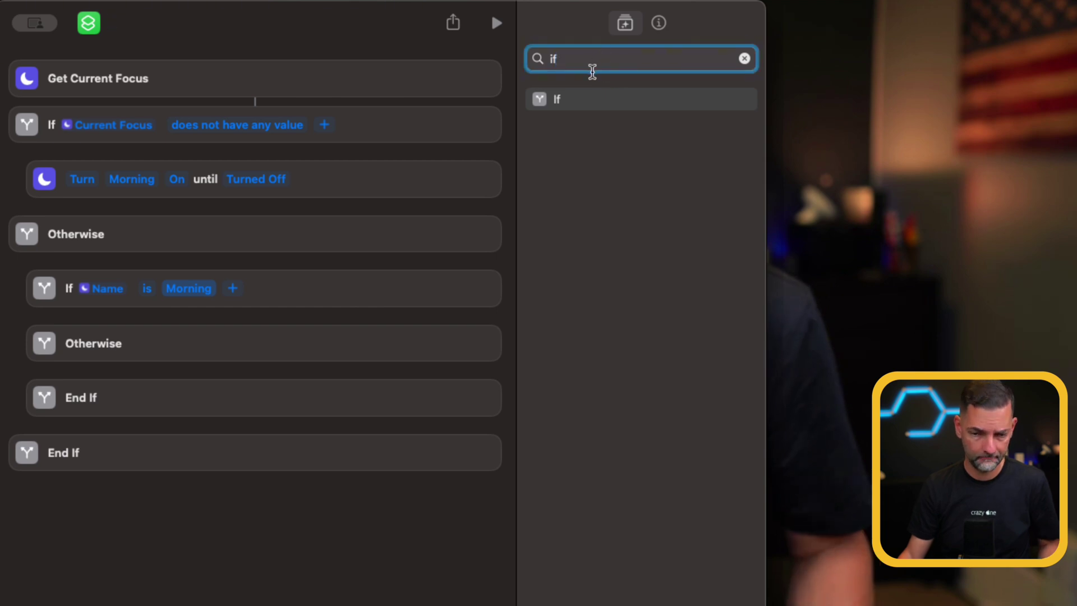
key(BackSpace)
key(BackSpace)
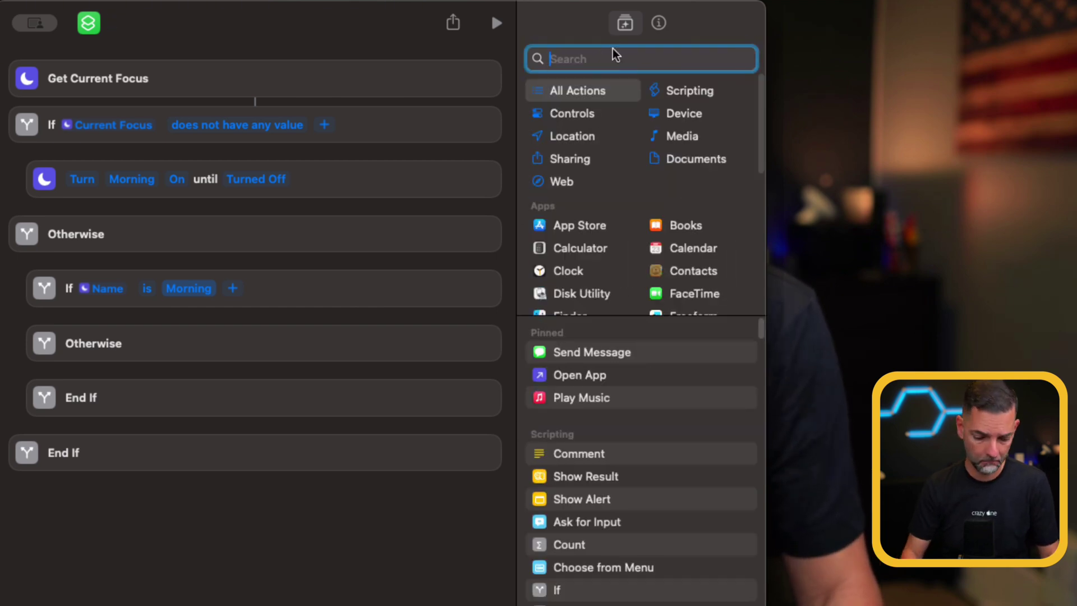
text(focus)
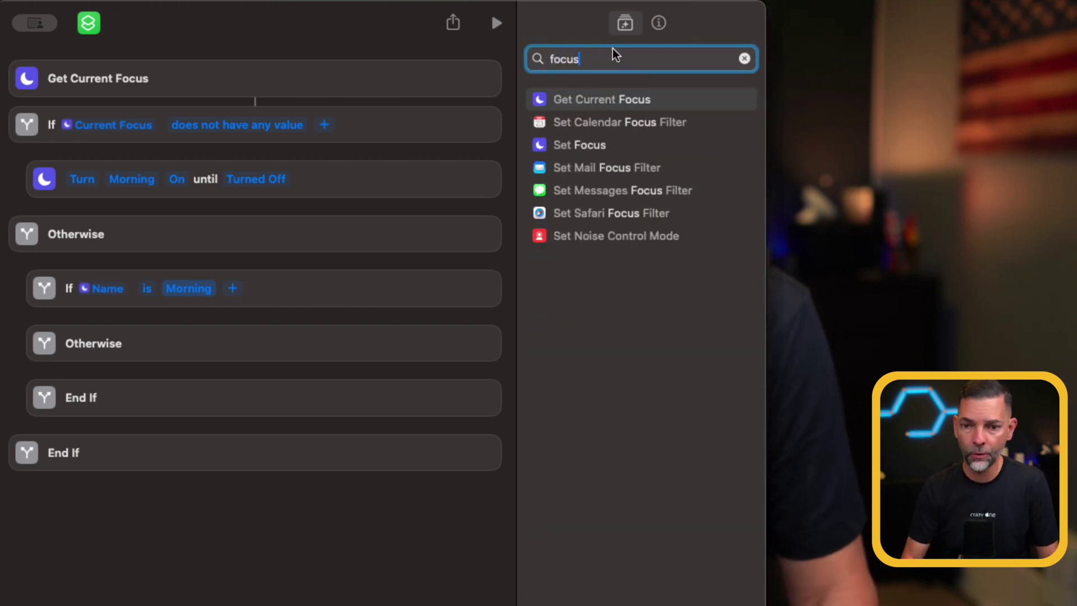
click(613, 145)
drag(613, 144, 85, 354)
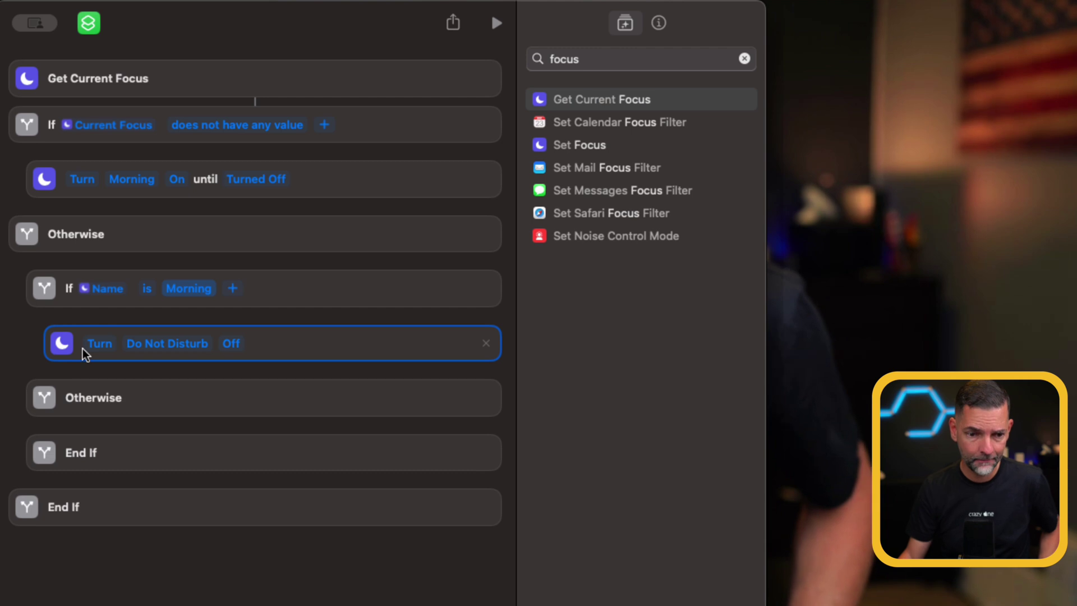
Set that action to turn the YouTube focus On
click(152, 344)
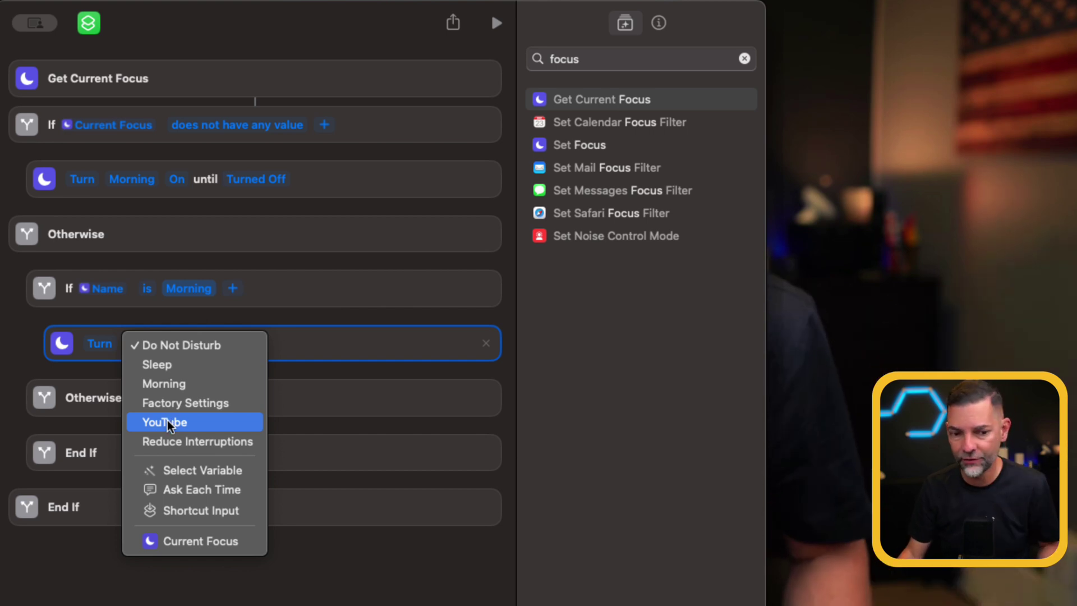
click(167, 423)
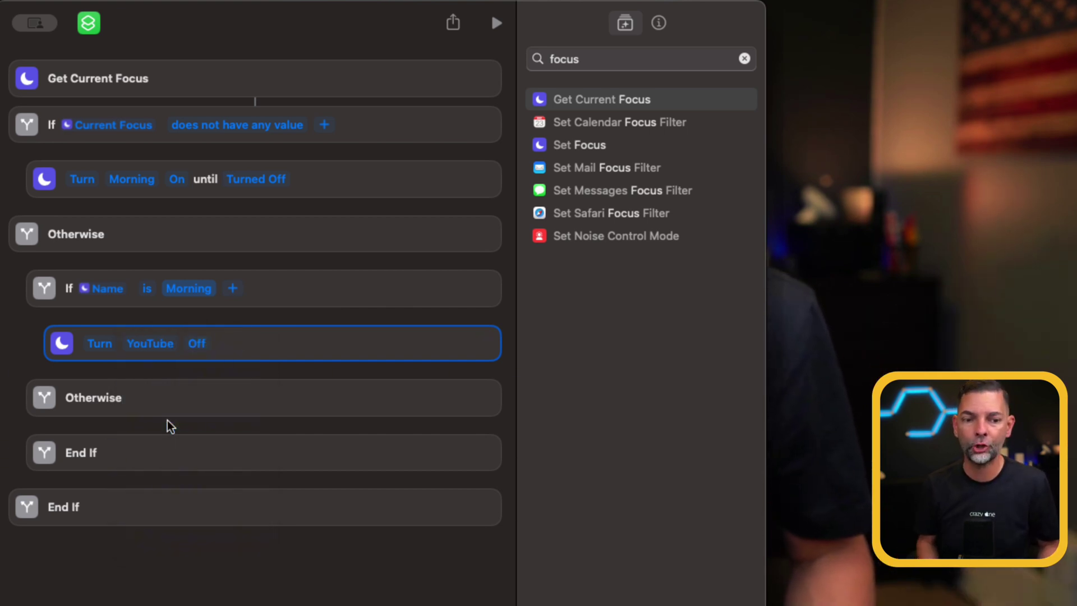
click(209, 345)
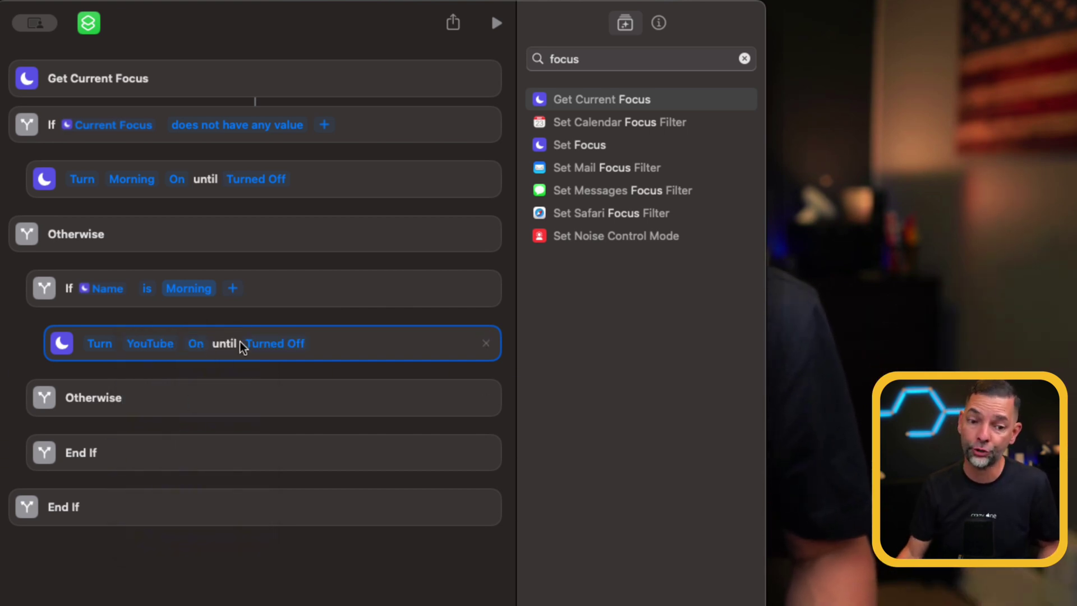